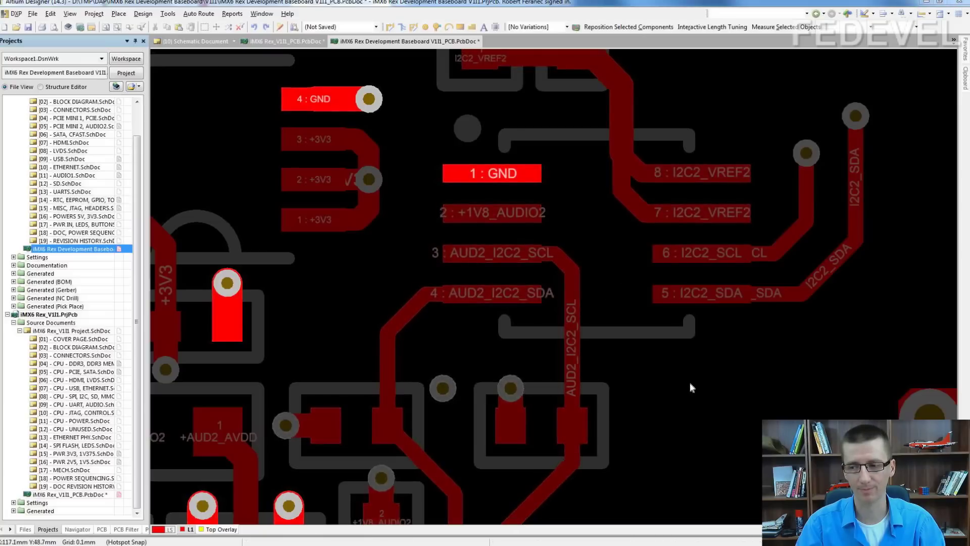
- Route a 0.15 mm wide I2C2_SDA track from U6 pad 5 to the gap between pads 1 and 2
ctrl+scroll(603, 268, up, 1)
ctrl+scroll(602, 268, up, 1)
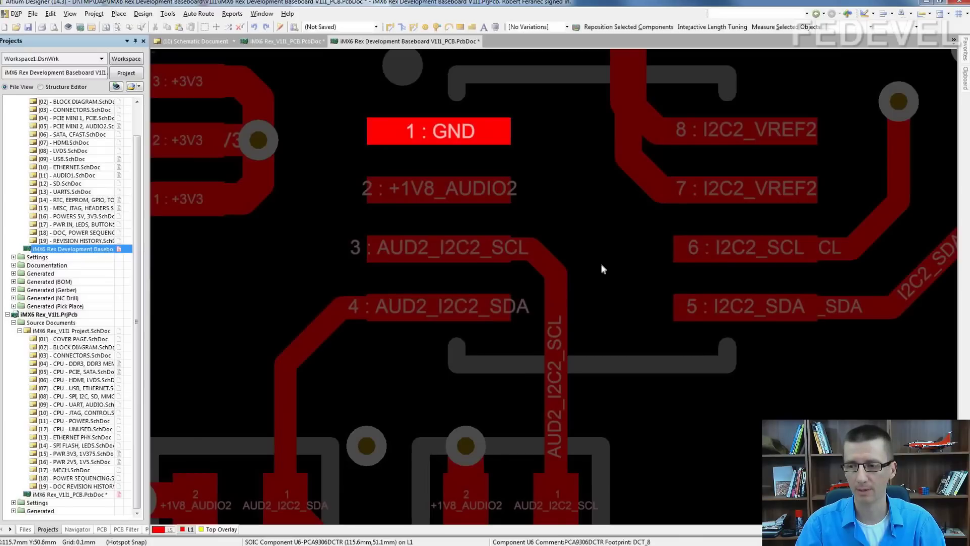
click(390, 32)
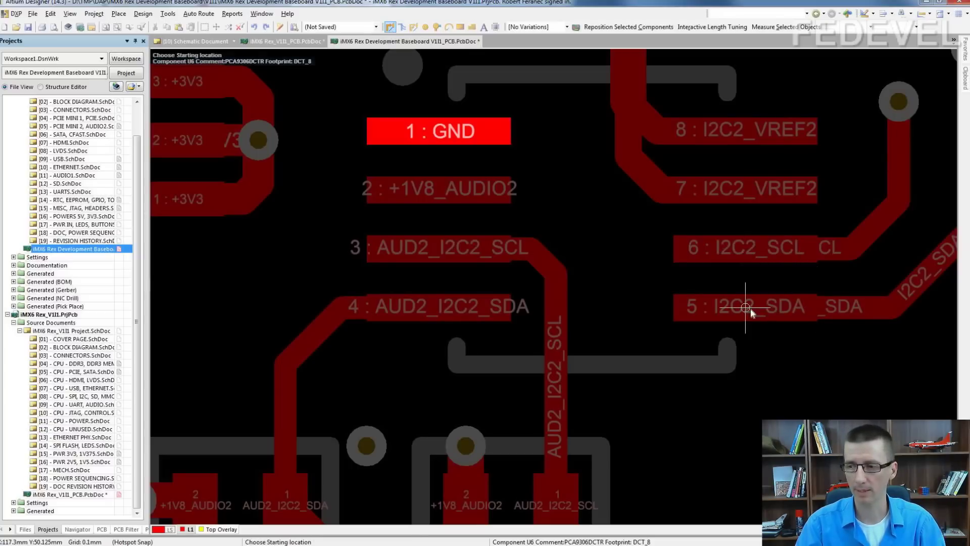
click(681, 303)
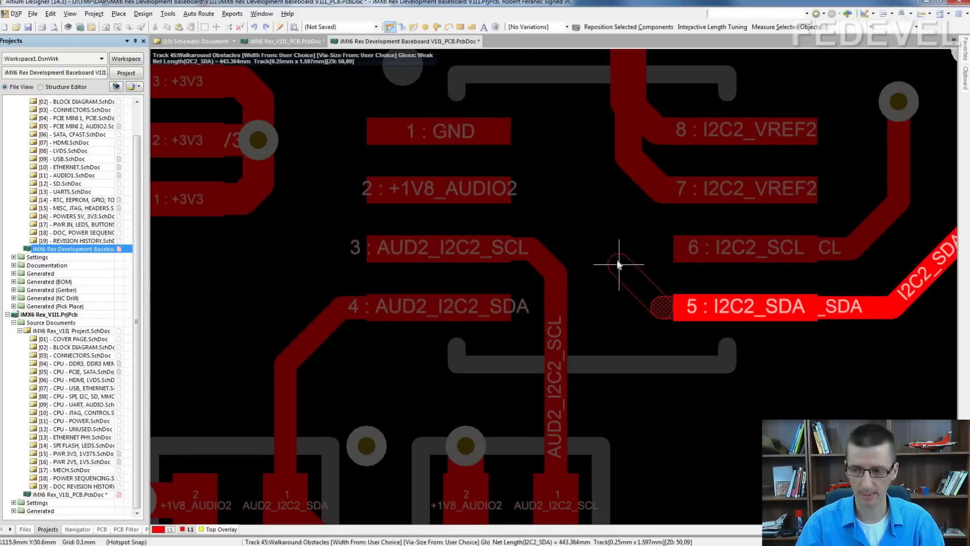
key(Tab)
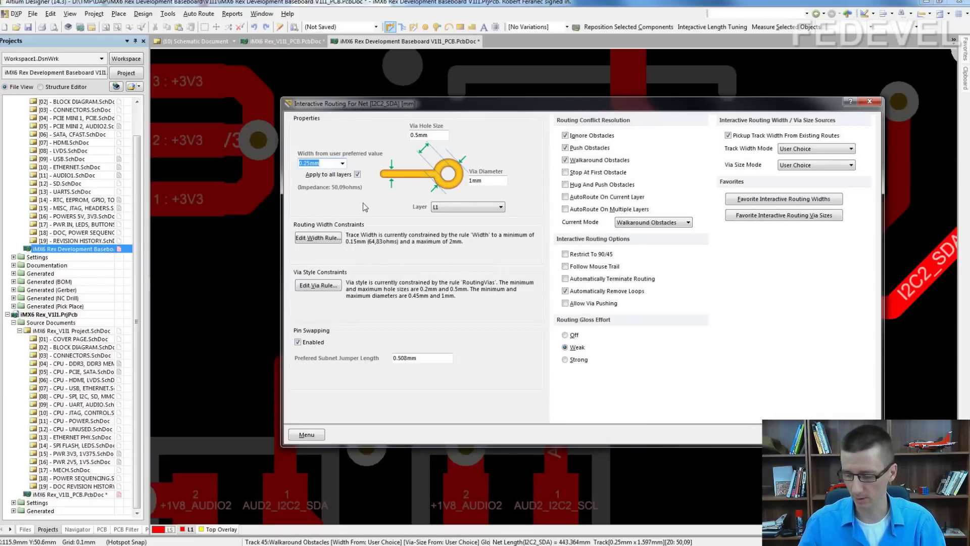
text(0.15)
key(Return)
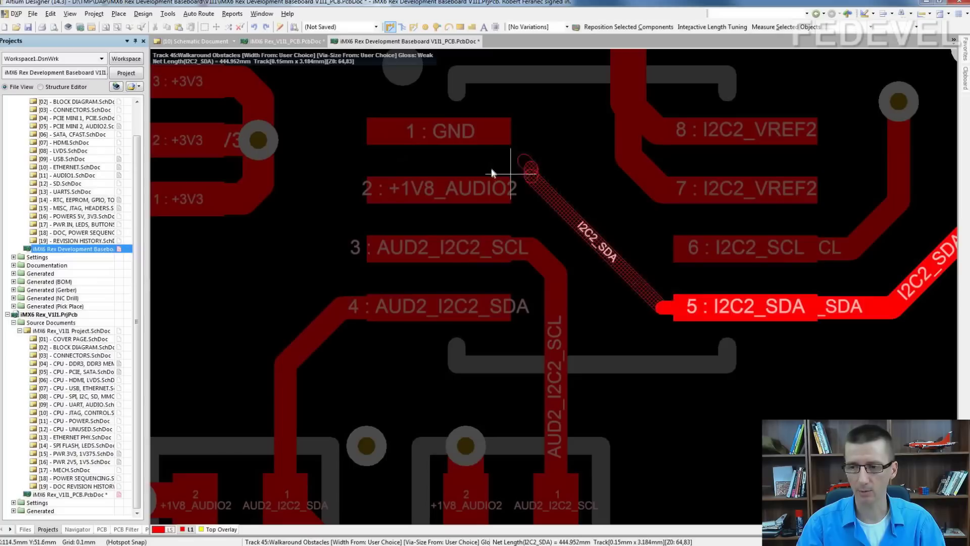
click(584, 212)
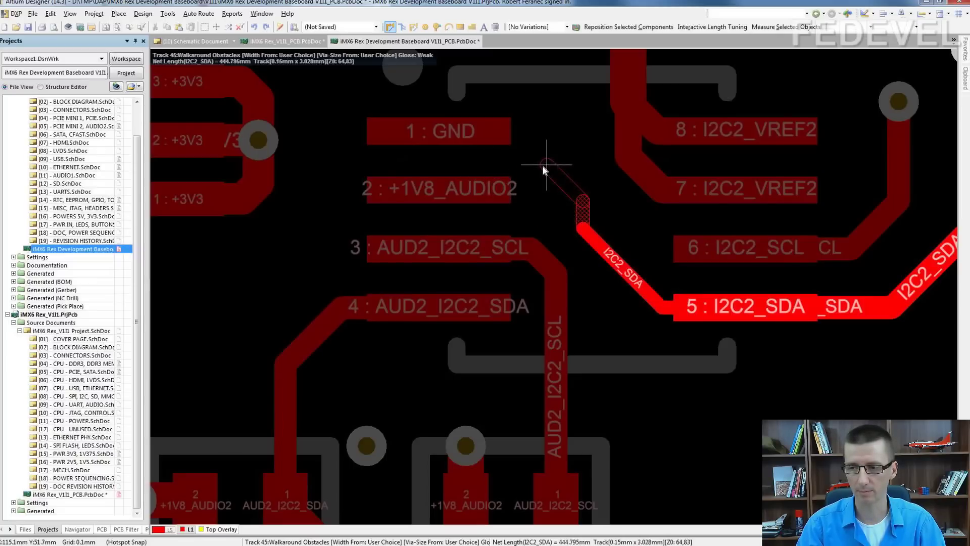
click(493, 168)
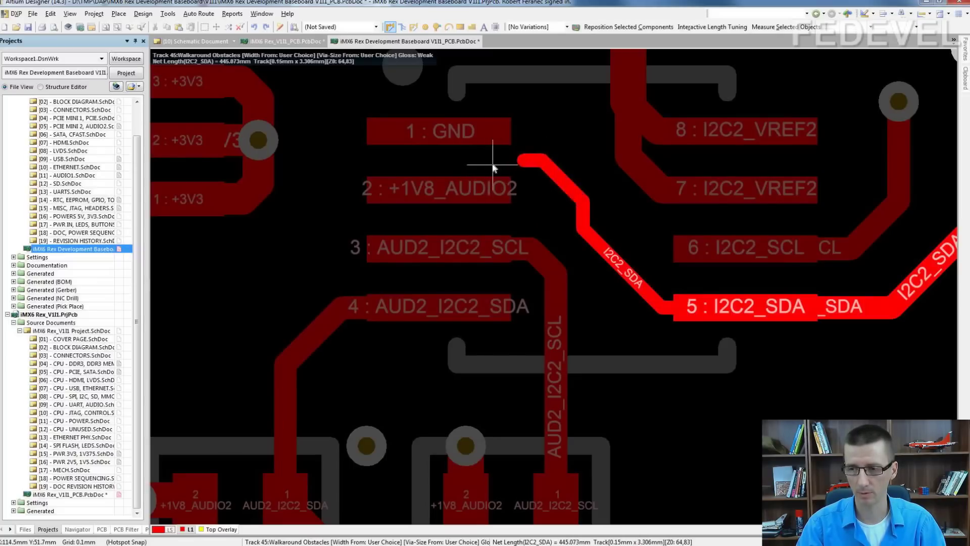
right_click(495, 168)
right_click(530, 186)
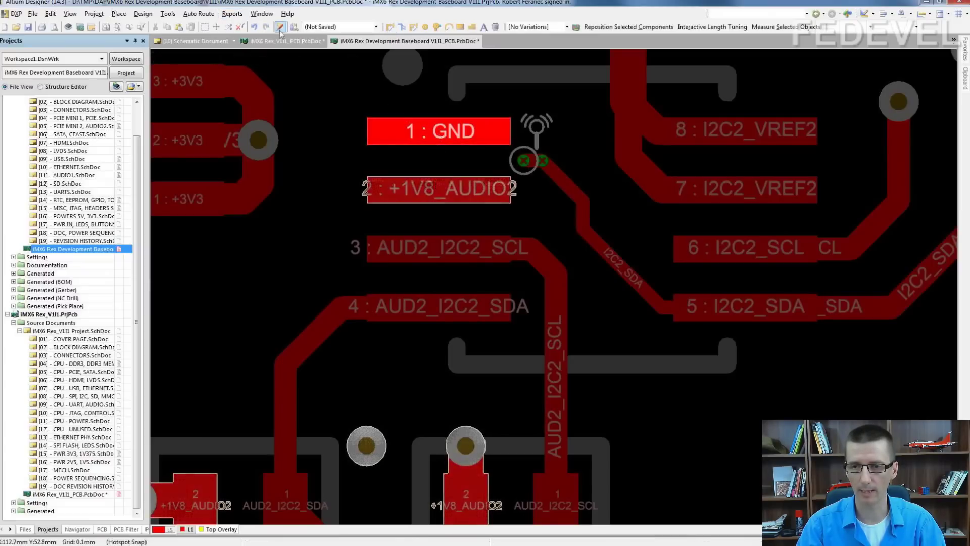
- Measure the distance between the GND pad 1 and +1V8_AUDIO2 pad 2 of U6
click(232, 14)
click(262, 105)
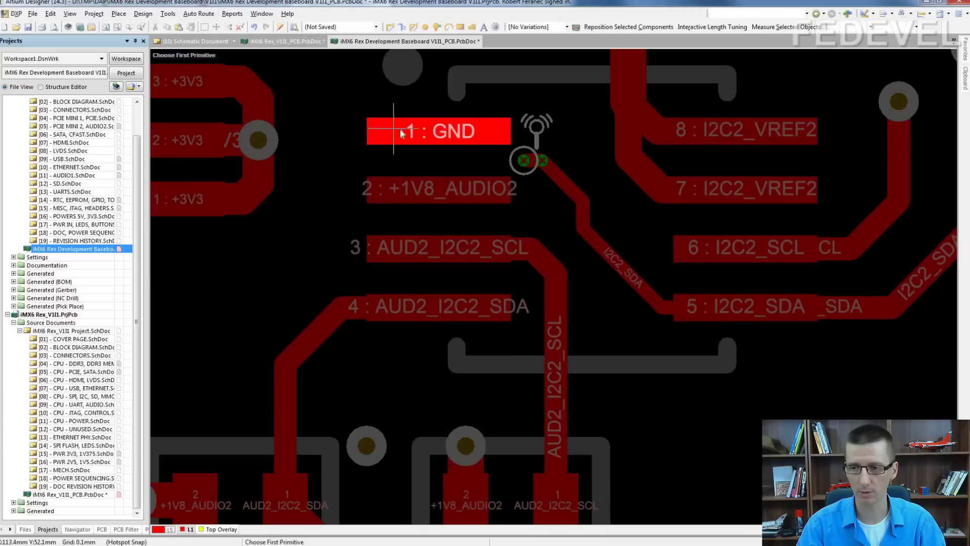
click(429, 132)
click(427, 190)
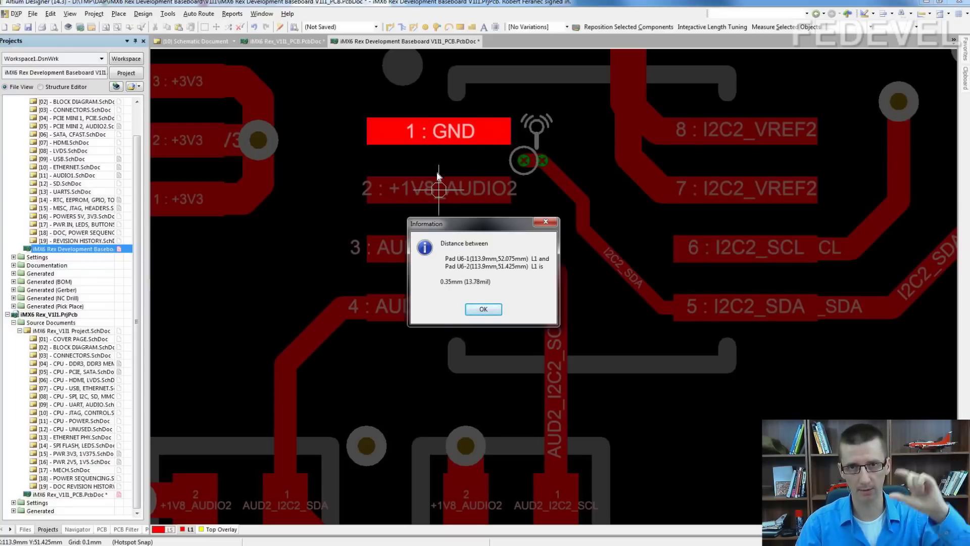
click(484, 308)
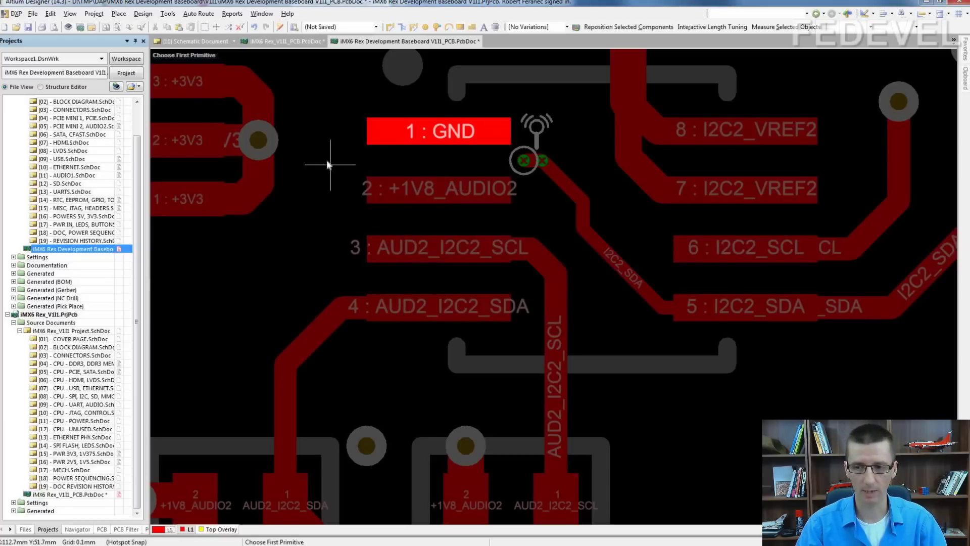
right_click(328, 164)
- Review the electrical Clearance design rules and look up the footprint name of component U6
click(143, 14)
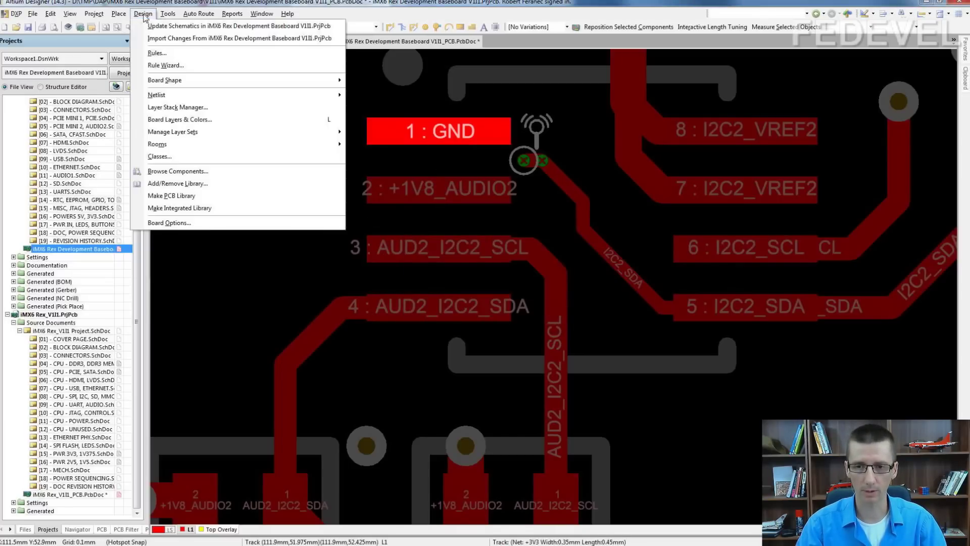
click(155, 53)
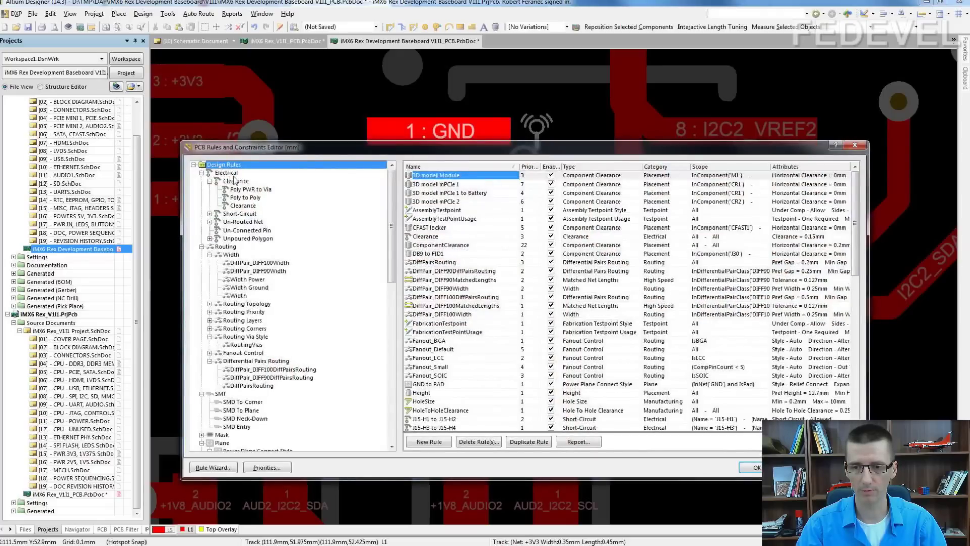
click(235, 182)
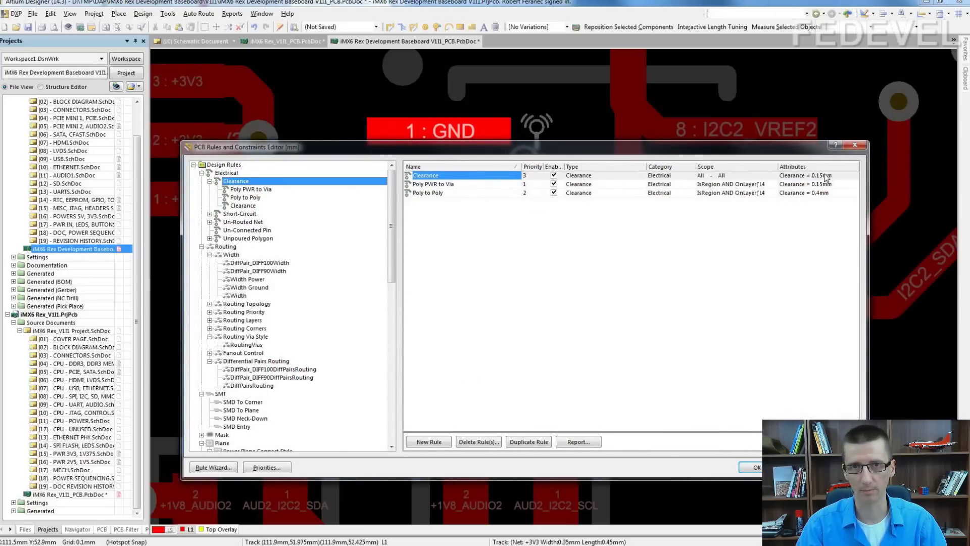
click(855, 145)
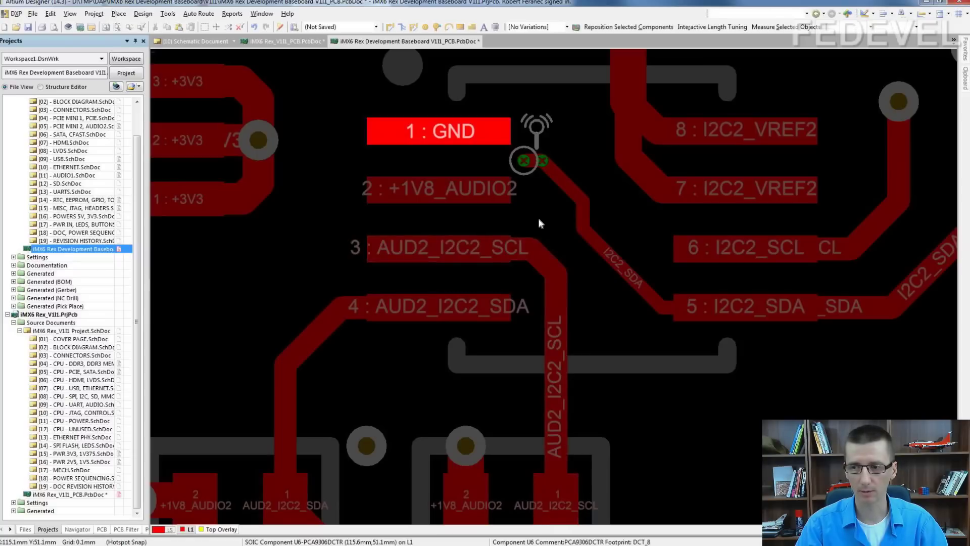
double_click(568, 144)
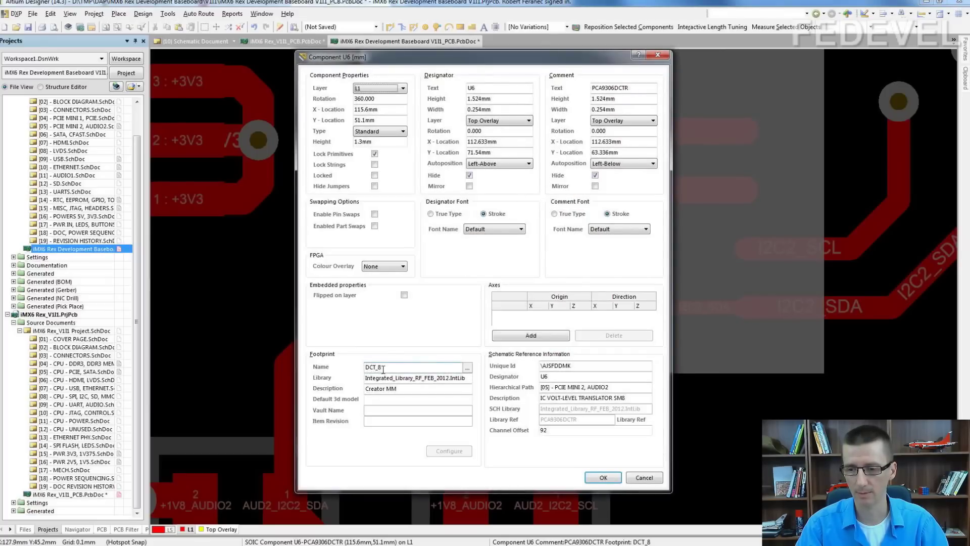
click(658, 55)
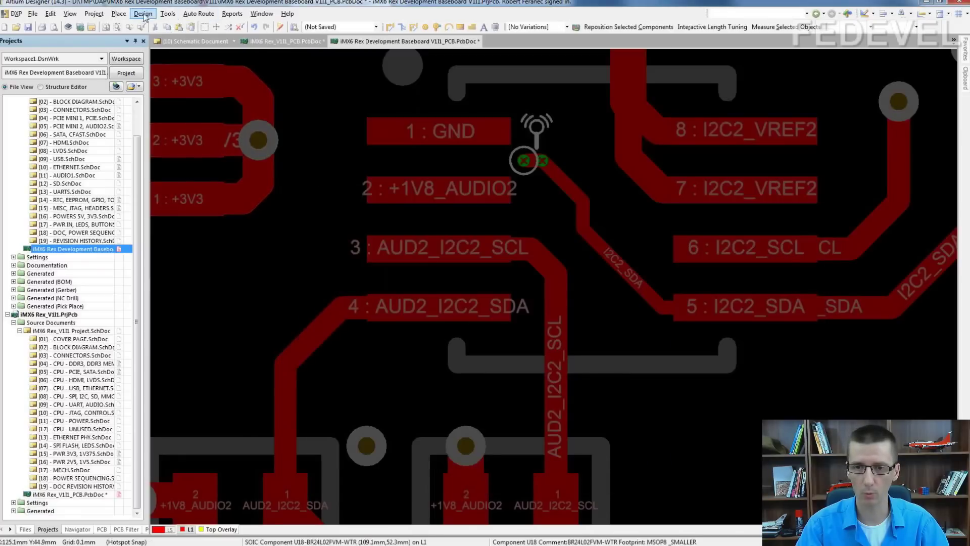
- Create a new electrical Clearance design rule and name it U8
click(143, 14)
click(150, 55)
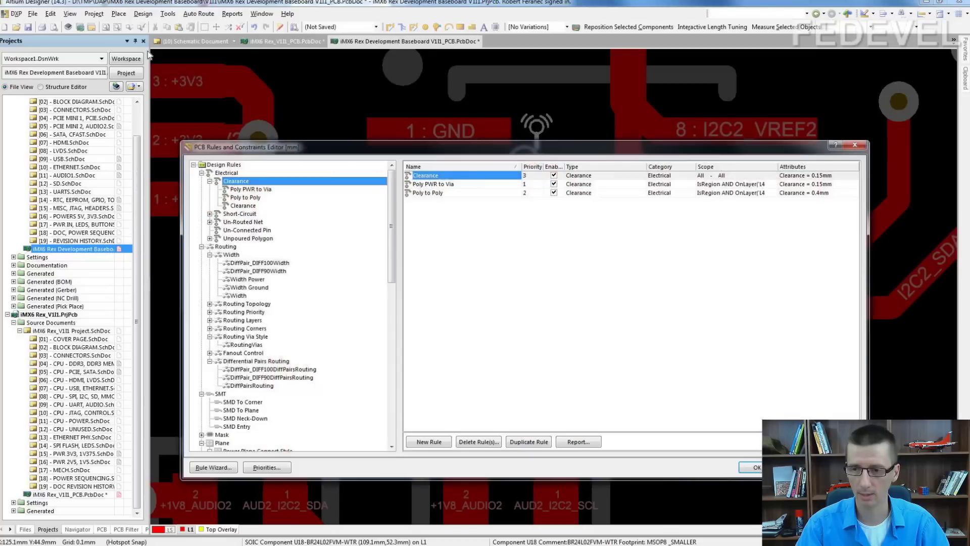
right_click(243, 183)
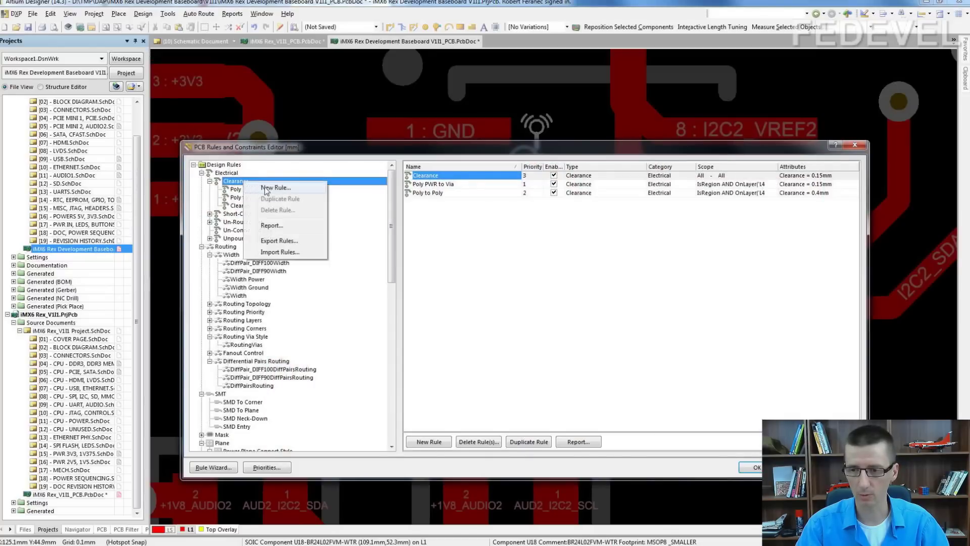
click(266, 191)
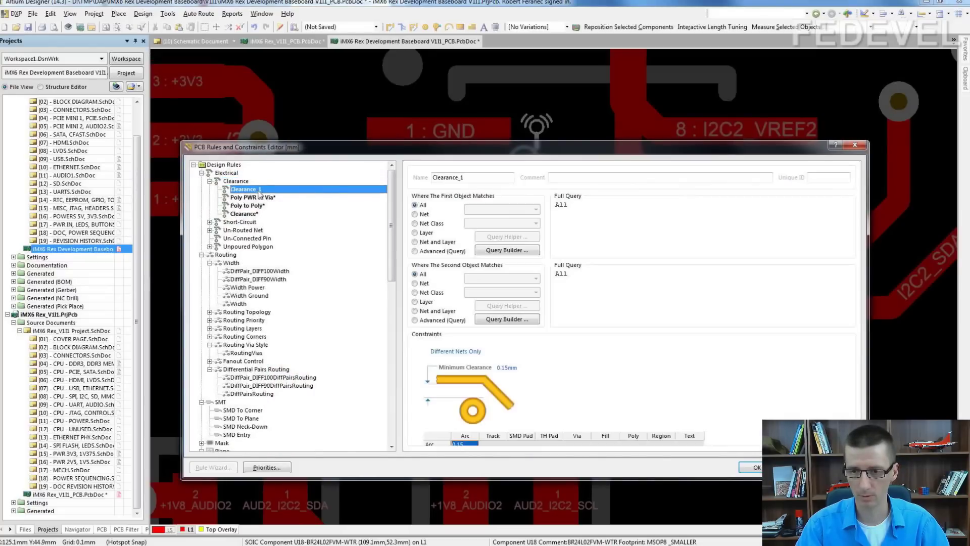
double_click(487, 178)
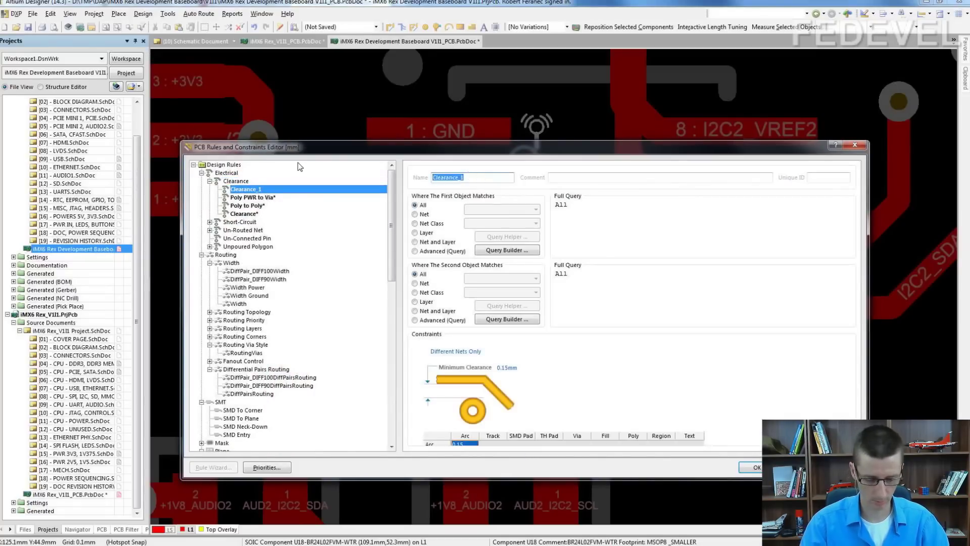
text(U8)
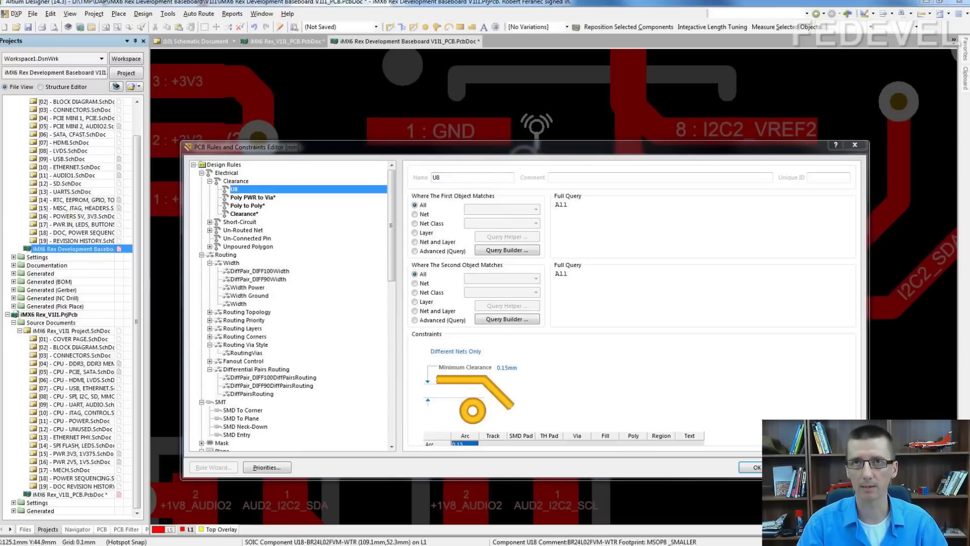
- Set the U8 rule's first object query to (OnLayer('L1')) and its second to HasFootprint('DCT_8')
click(593, 218)
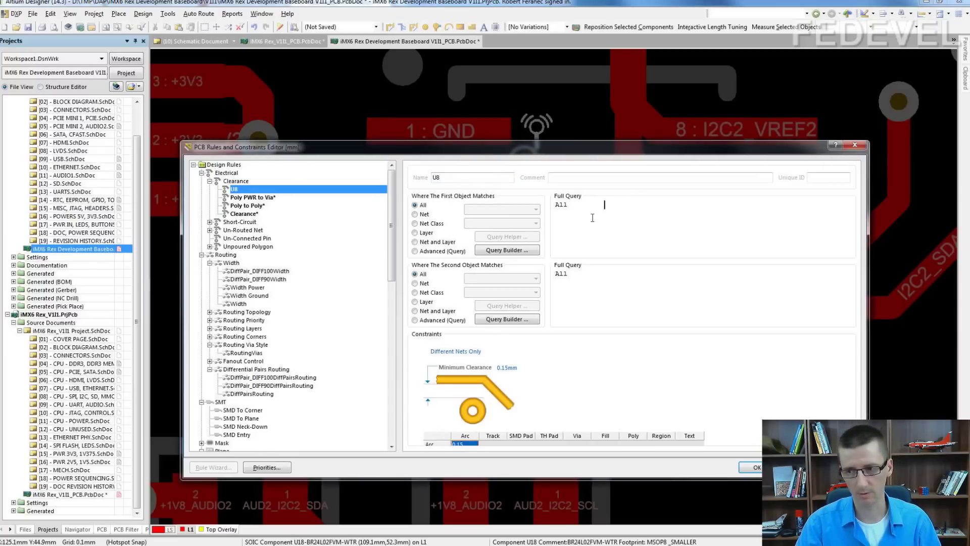
drag(579, 205, 527, 207)
text((OnLayer('L1')))
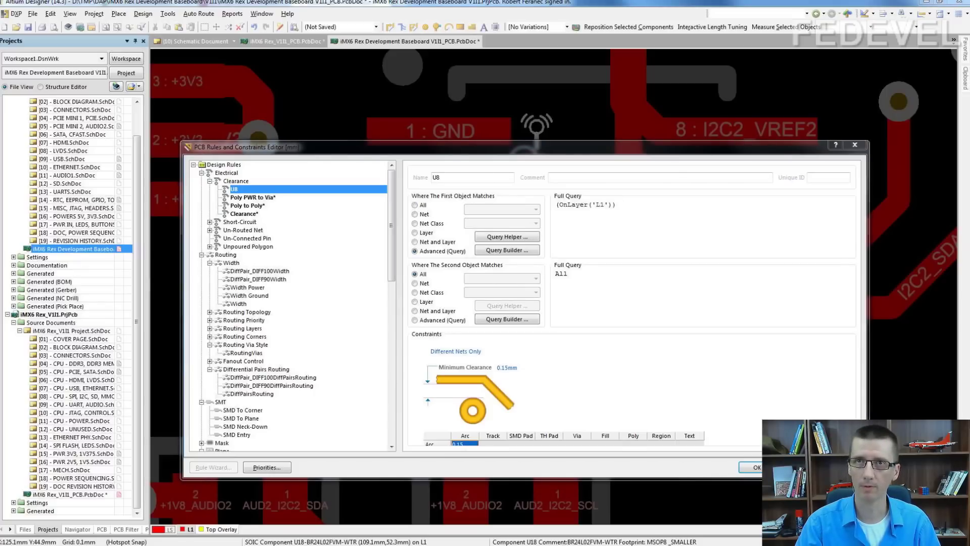
click(614, 278)
drag(579, 277, 555, 275)
text(HasFootprint('DCT_8'))
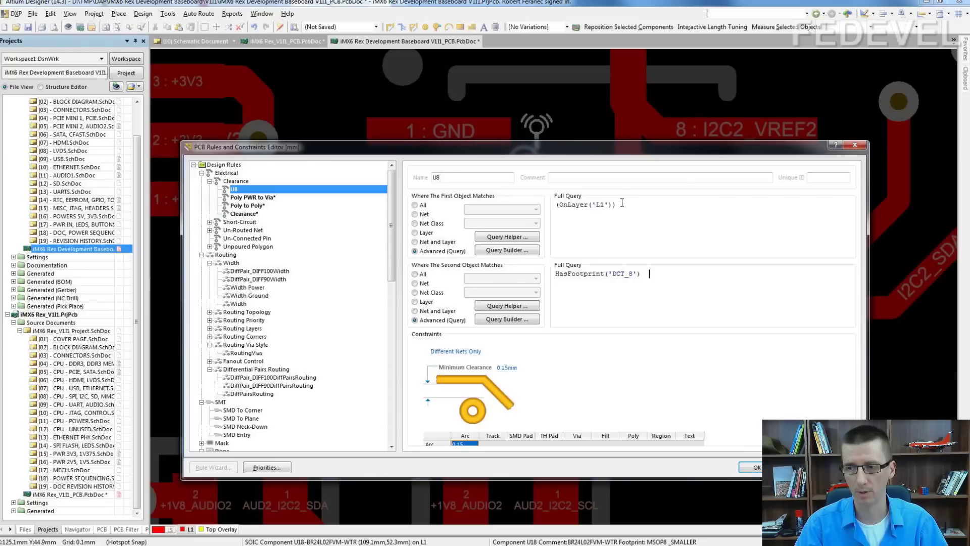
drag(622, 203, 554, 205)
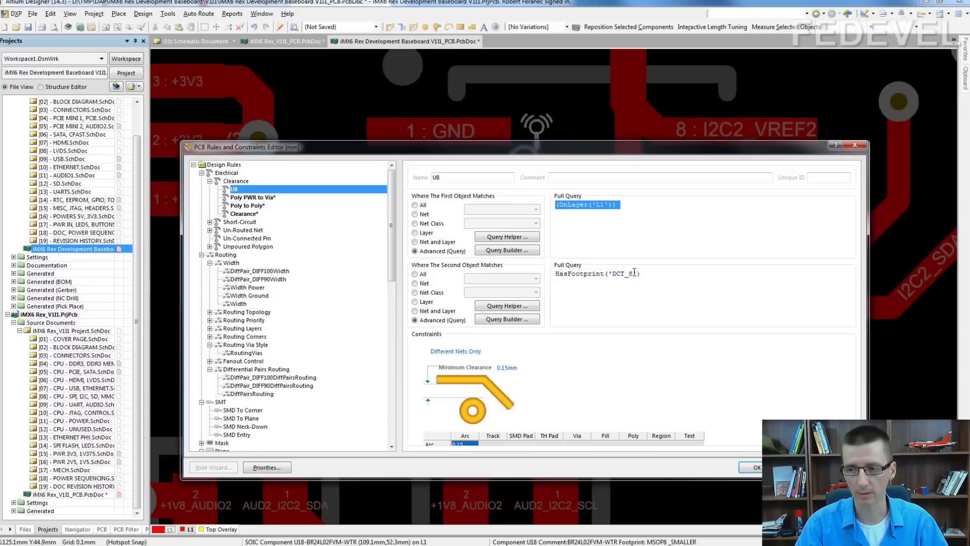
drag(635, 272, 609, 271)
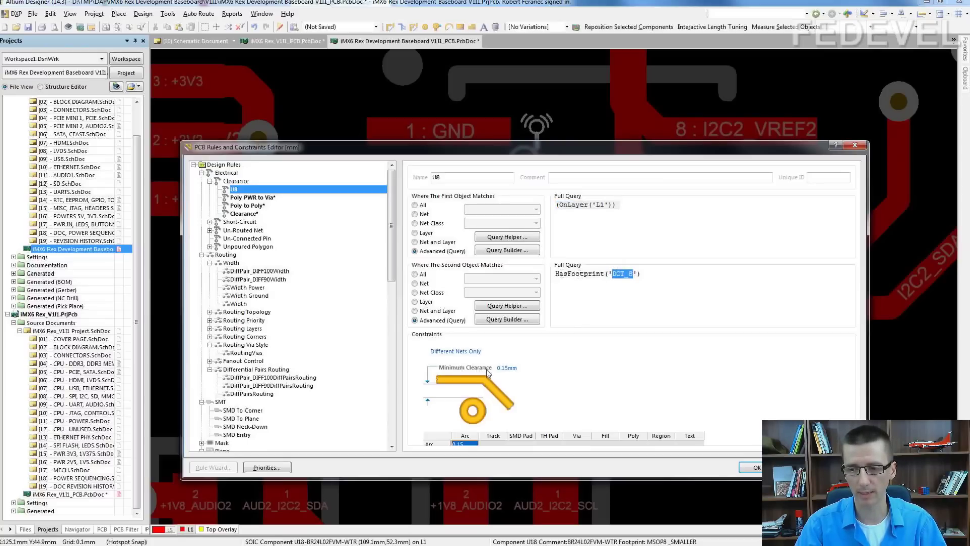
- Set the U8 rule's minimum clearance to 0.1 mm and apply the design rules
click(508, 368)
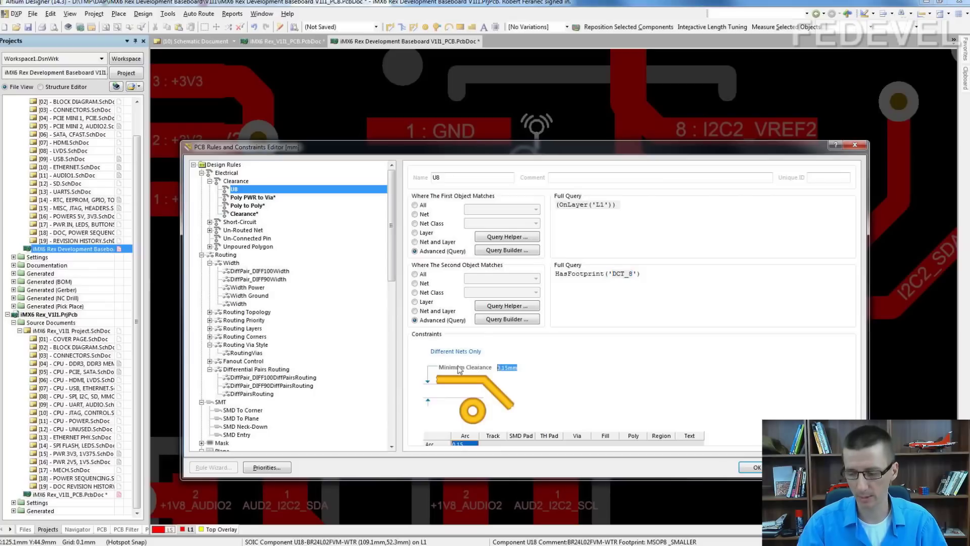
text(0.1)
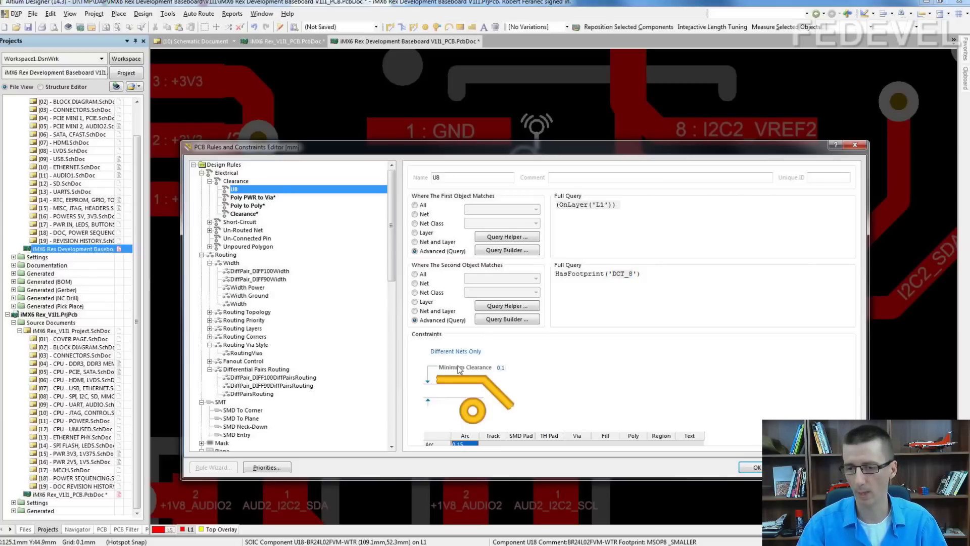
click(751, 467)
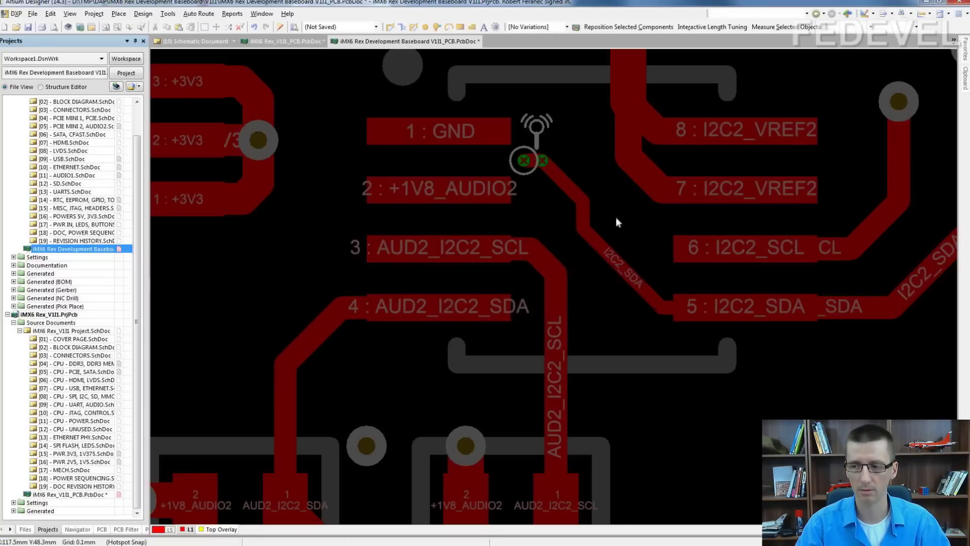
- Extend the I2C2_SDA track between U6 pads 1 and 2, ending it just below the neighbouring component's +3V3 pad 1
click(391, 28)
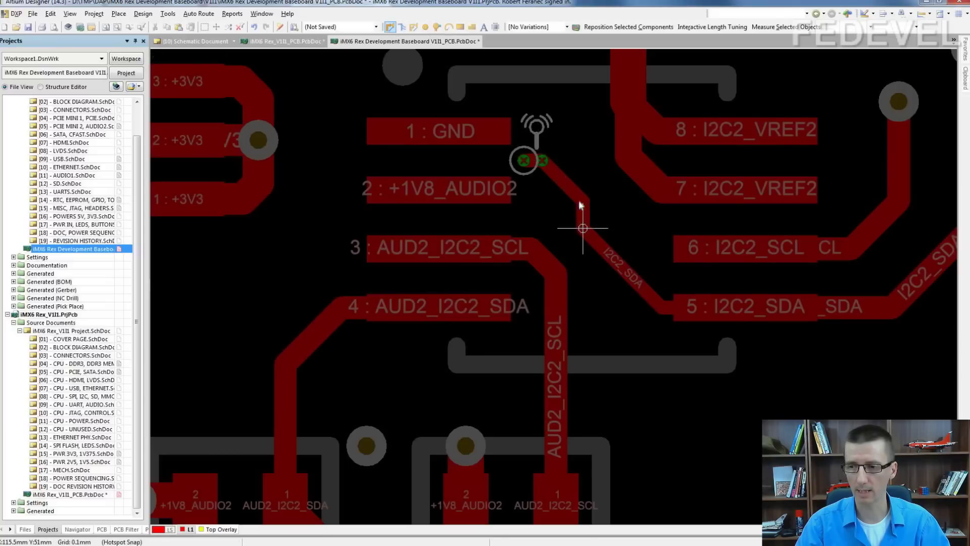
click(581, 216)
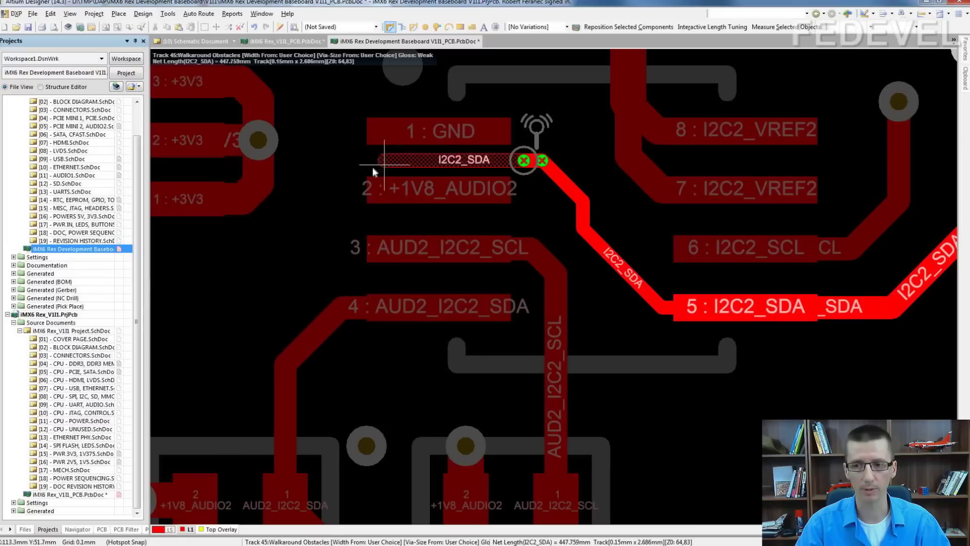
click(337, 174)
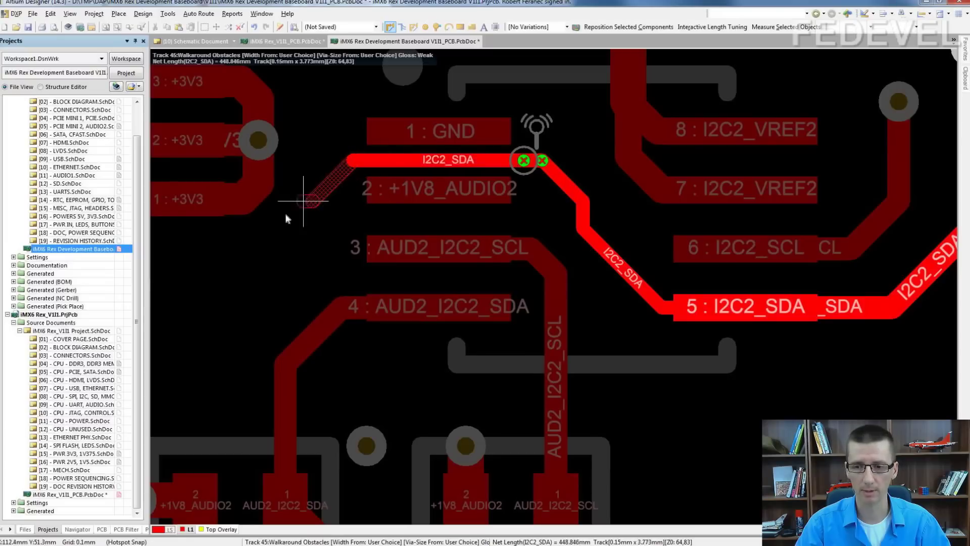
click(223, 225)
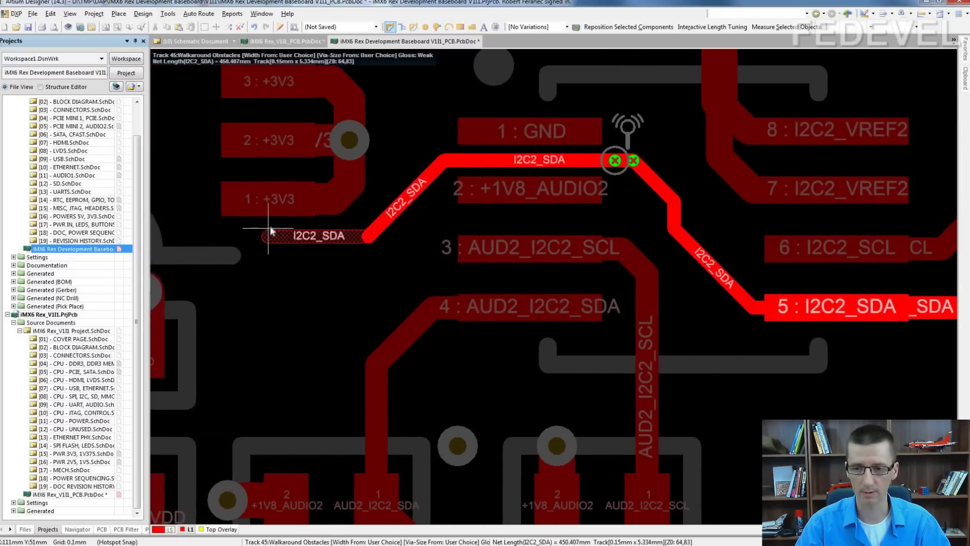
click(257, 230)
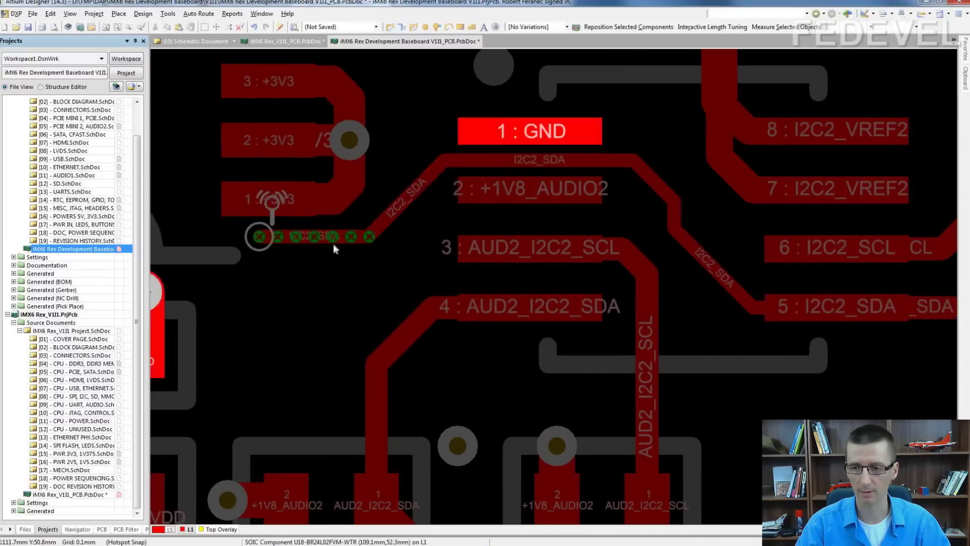
- Measure the clearance between U6's GND pad 1 and the I2C2_SDA track segment running just below it
click(232, 14)
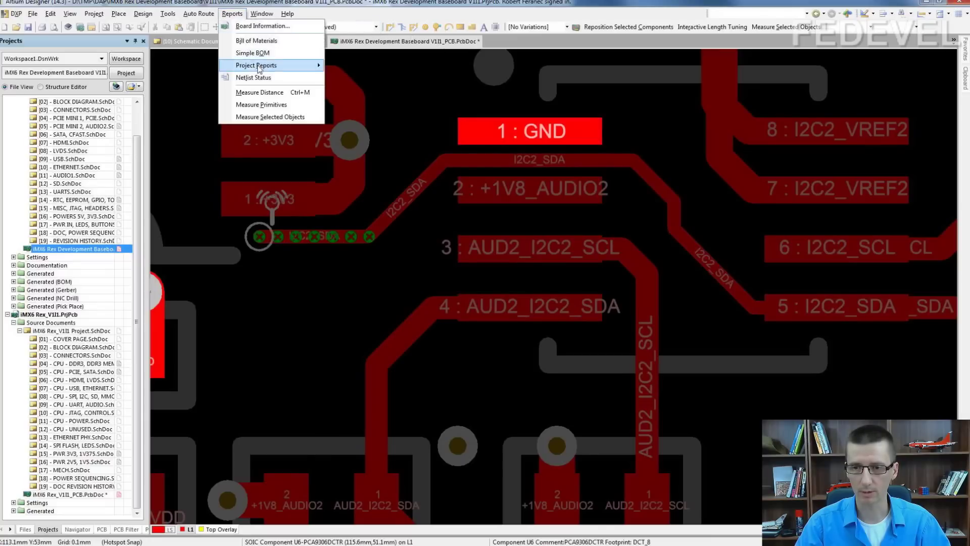
click(247, 103)
ctrl+scroll(539, 147, up, 1)
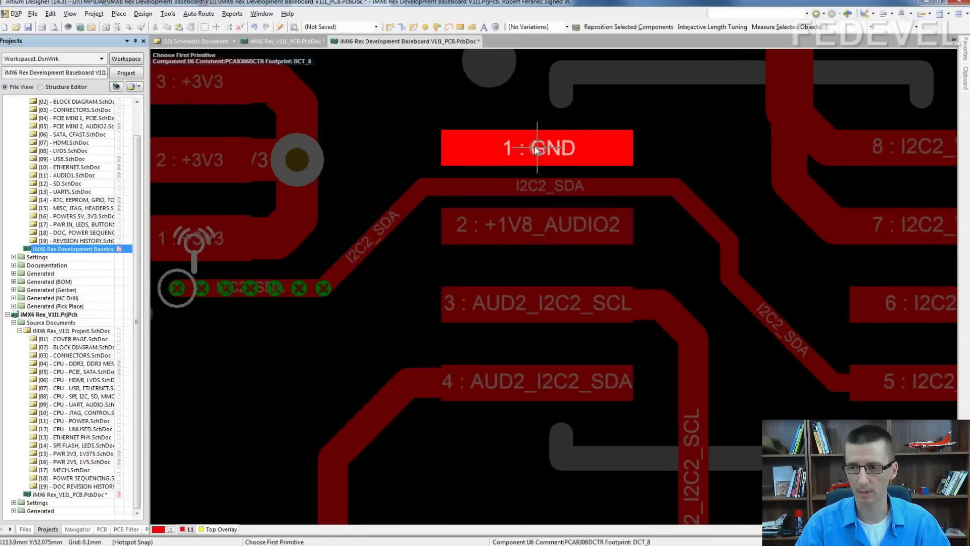
click(537, 147)
click(548, 187)
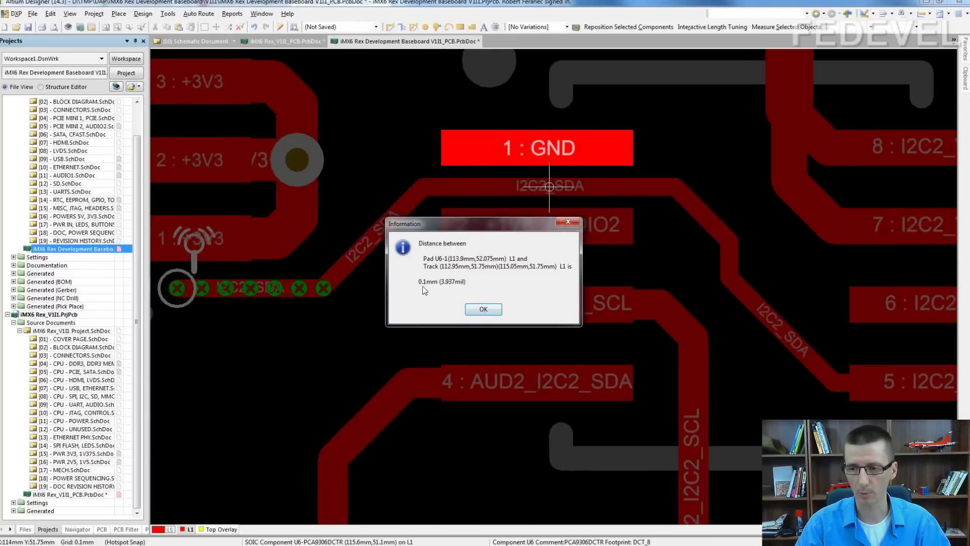
click(483, 309)
- Measure the clearance between the neighbouring component U18's +3V3 pad 1 and the I2C2_SDA track segment below it
shift+scroll(319, 231, left, 2)
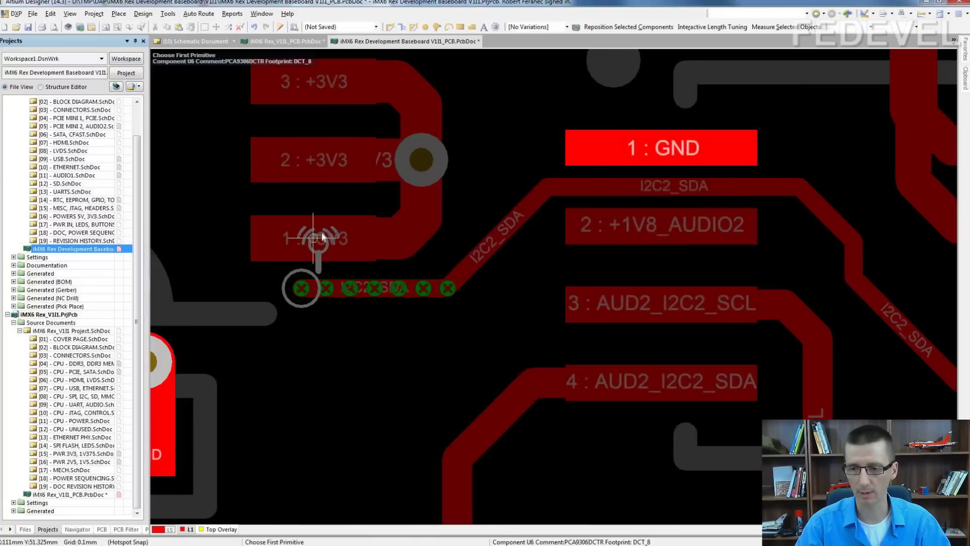
click(322, 232)
click(363, 265)
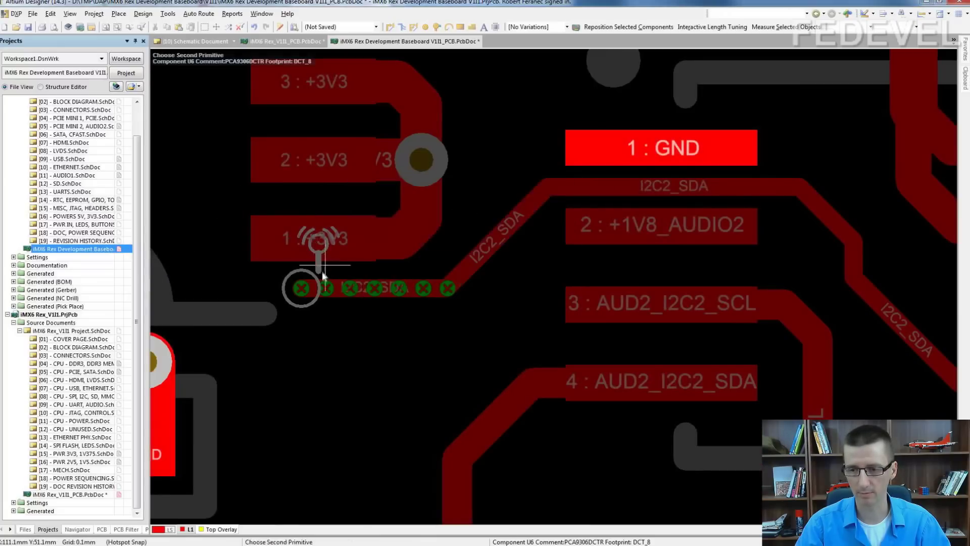
click(349, 288)
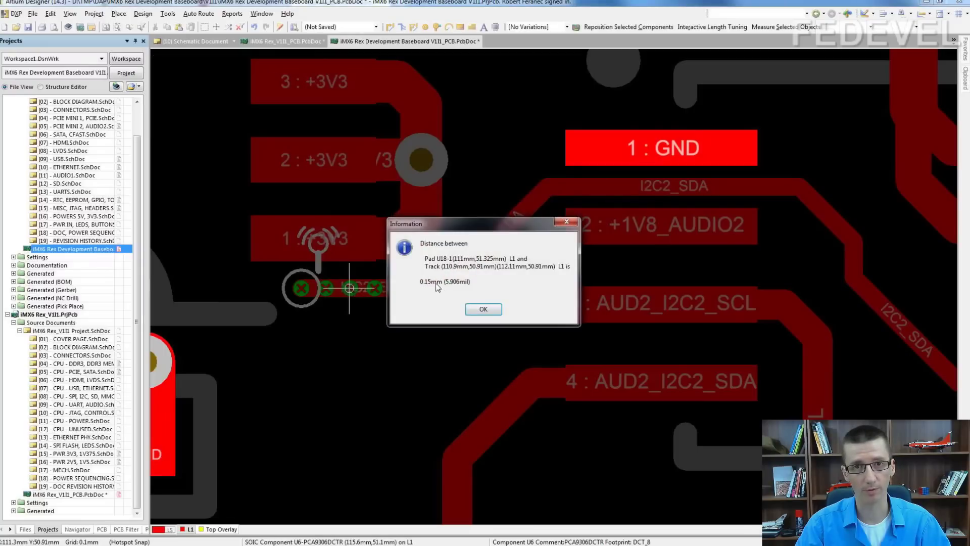
click(483, 309)
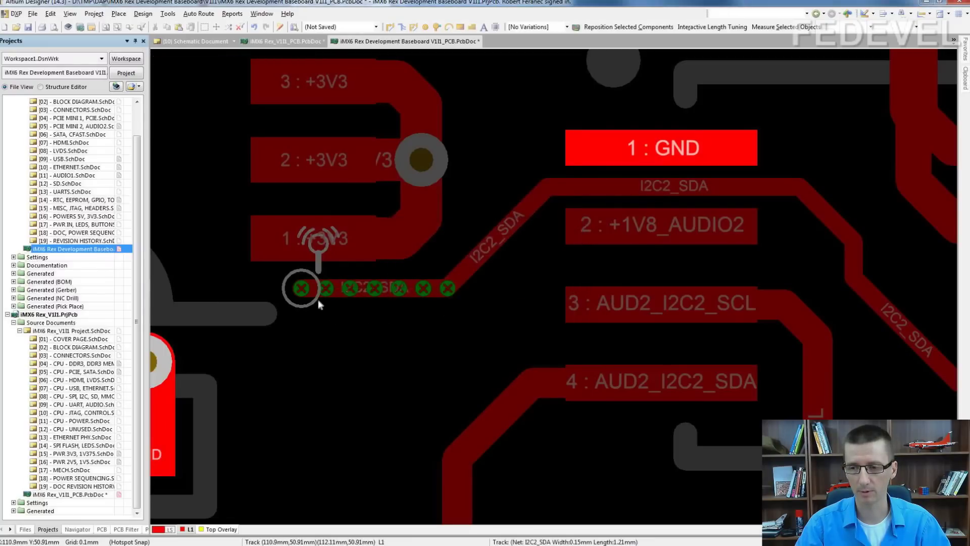
- Look over the routing around U6, then switch to the web browser showing iMX51_SODIMM_Assembly_Drawings.pdf
ctrl+scroll(328, 303, down, 2)
right_drag(439, 309, 300, 273)
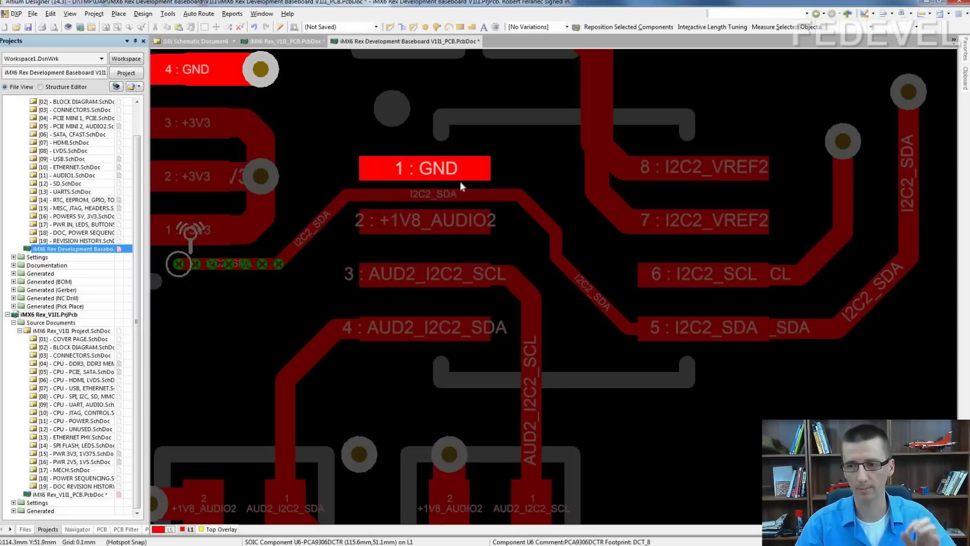
ctrl+scroll(460, 180, down, 2)
ctrl+scroll(460, 181, down, 1)
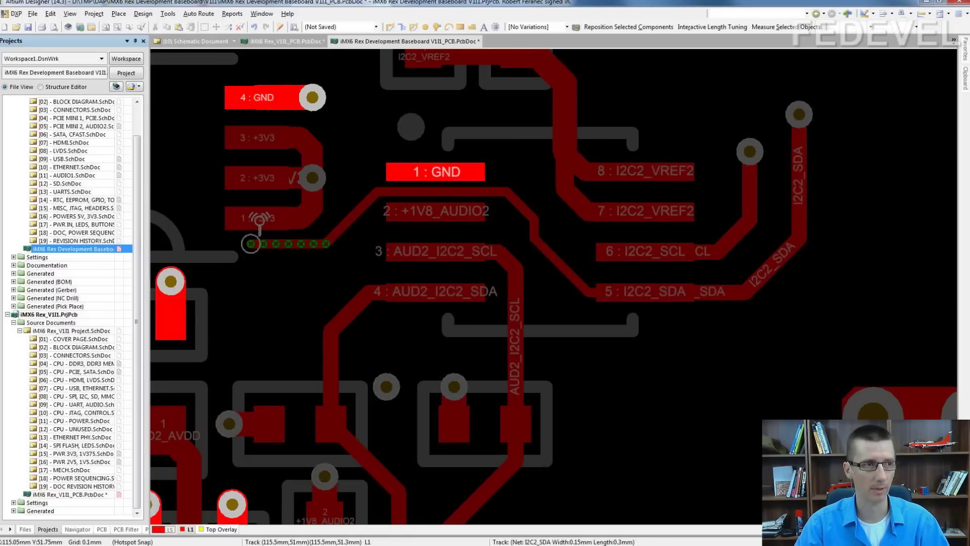
key(alt+Tab)
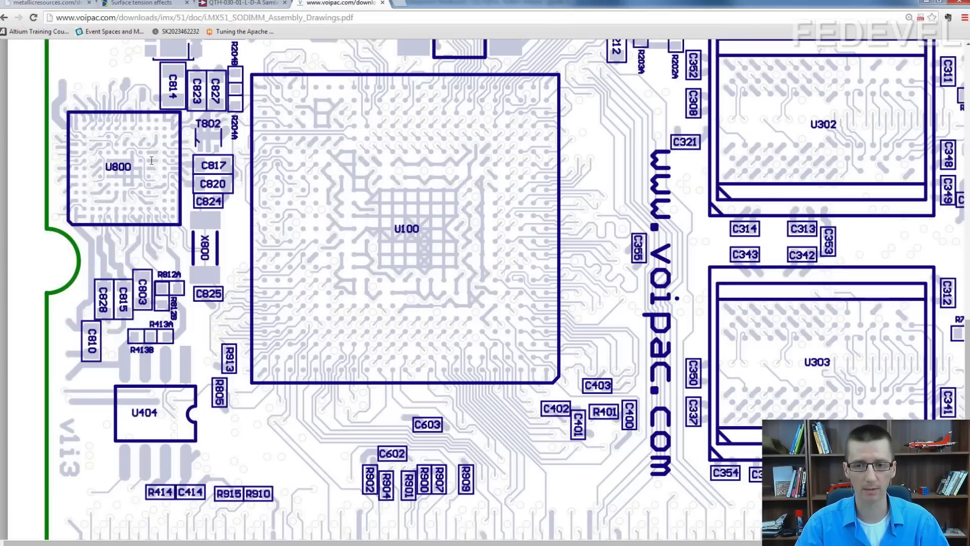